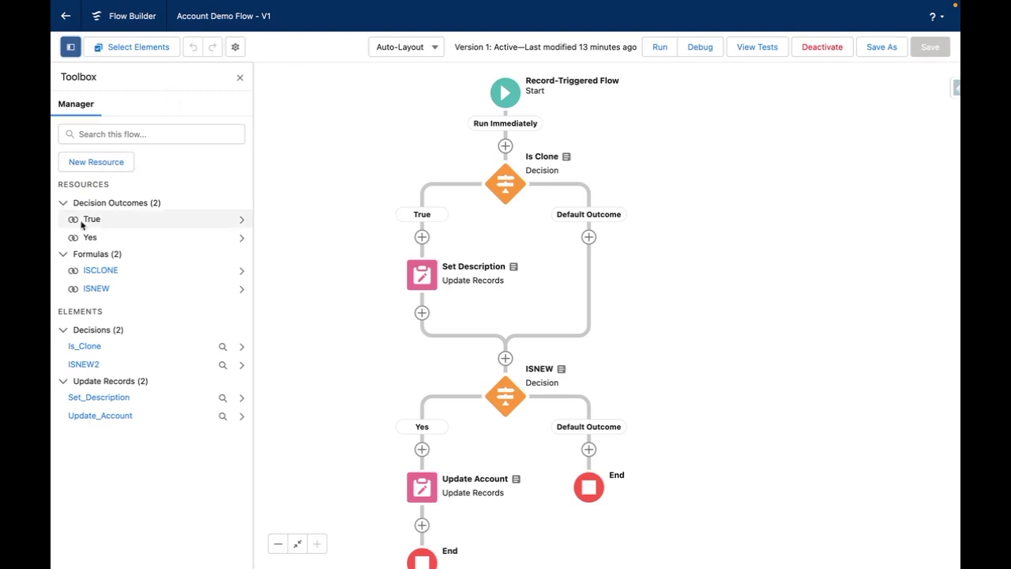
# Review the ISCLONE and ISNEW formula resources, closing each without changes
pyautogui.click(97, 271)
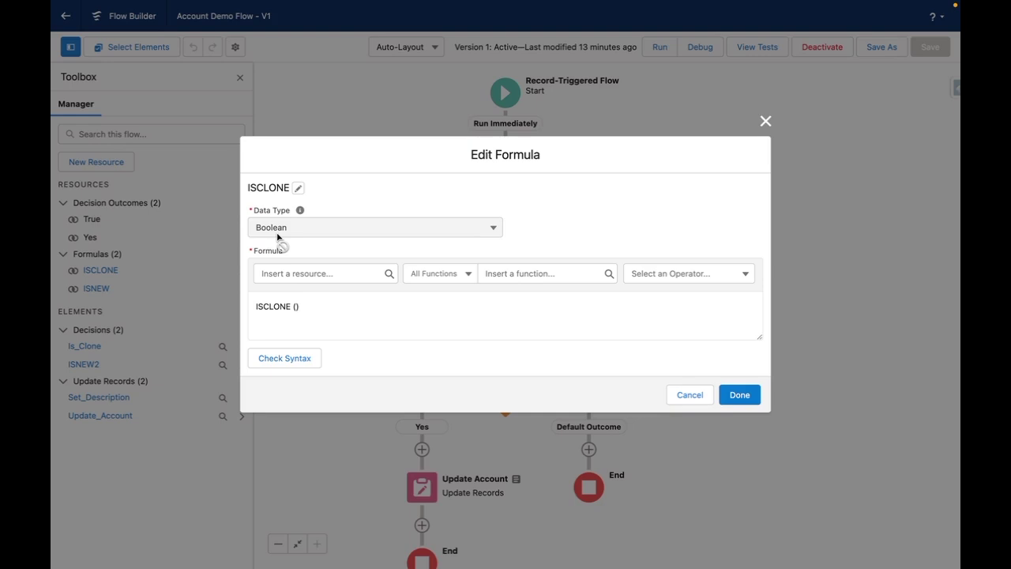
pyautogui.press('Escape')
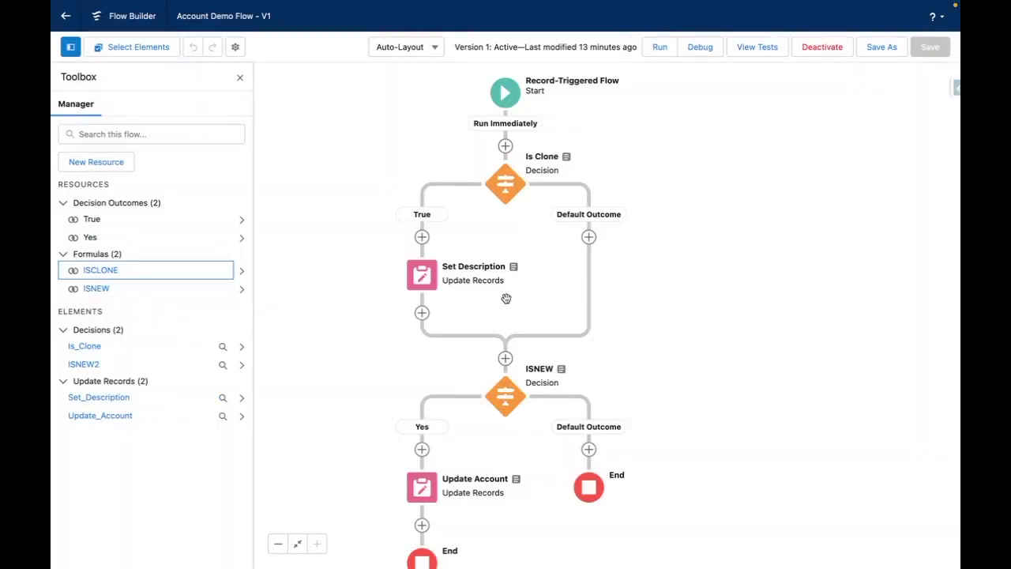
pyautogui.click(95, 289)
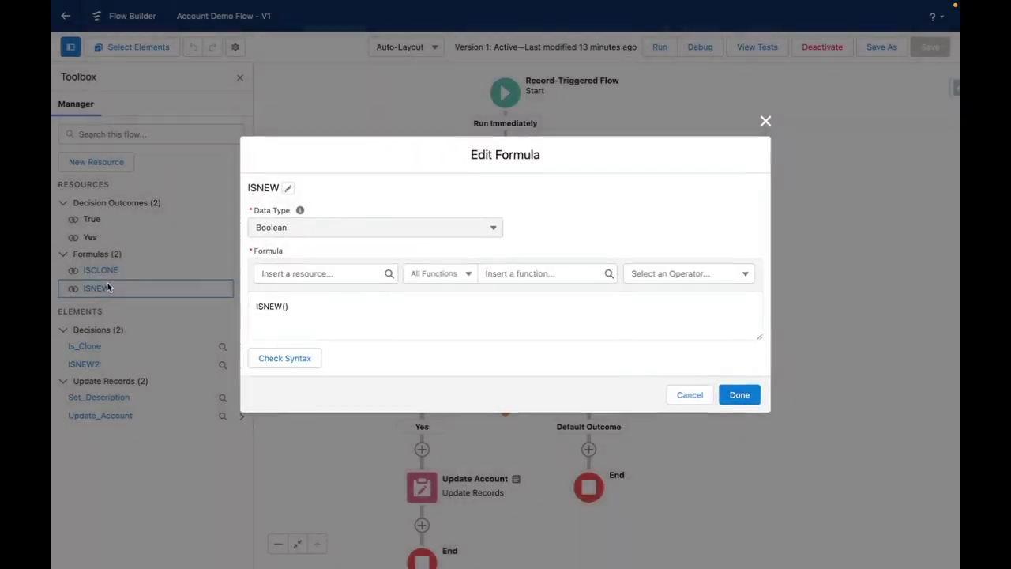
pyautogui.click(402, 306)
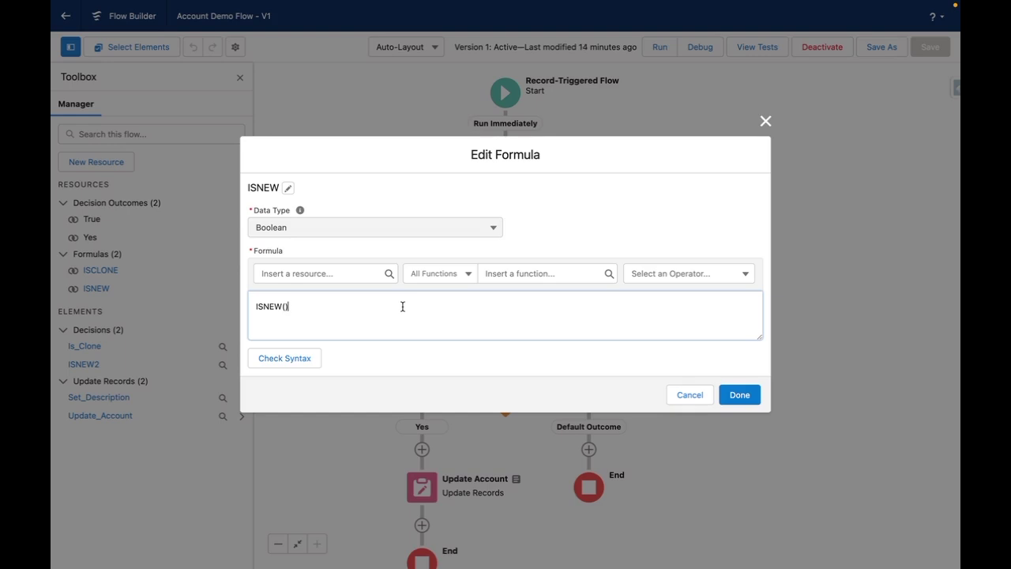
pyautogui.press('Escape')
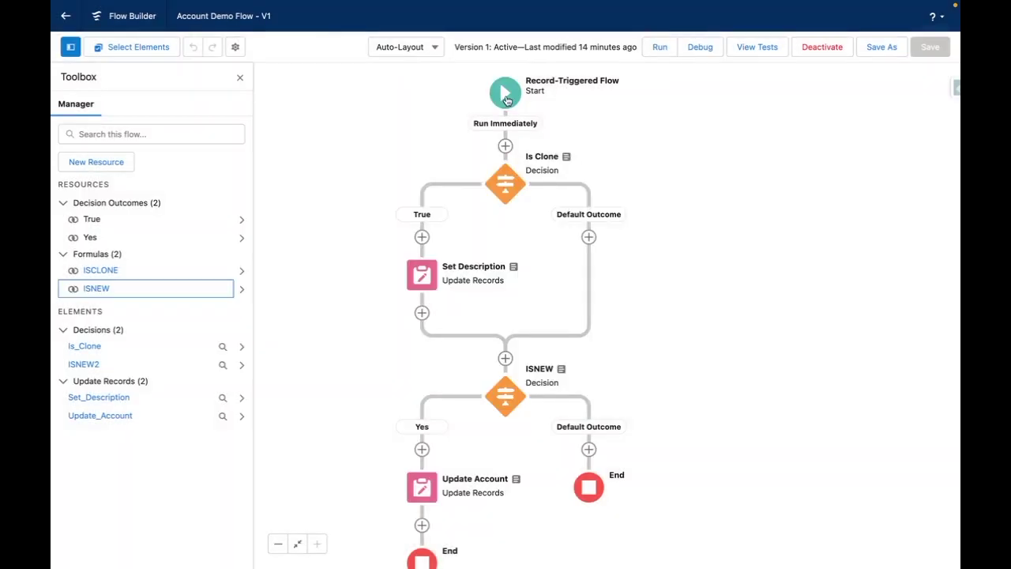
# Check the trigger settings, hide the Toolbox, and review the Is Clone decision without changes
pyautogui.click(503, 101)
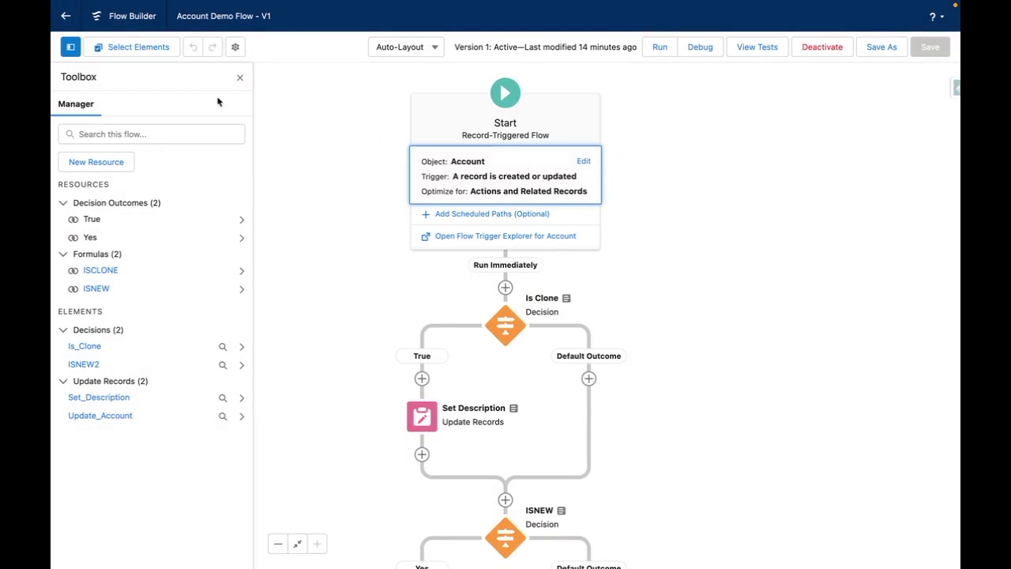
pyautogui.click(71, 48)
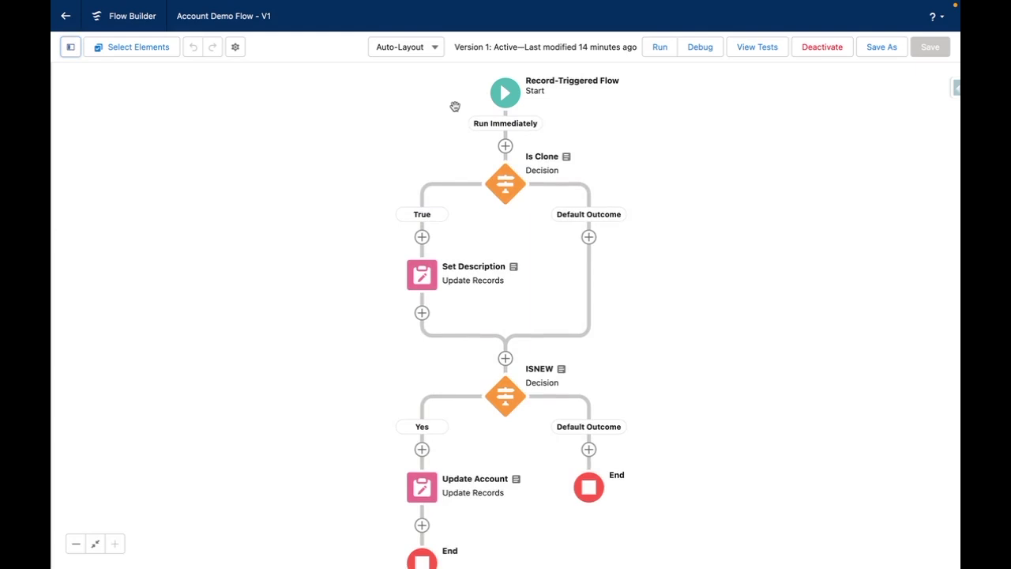
pyautogui.doubleClick(508, 195)
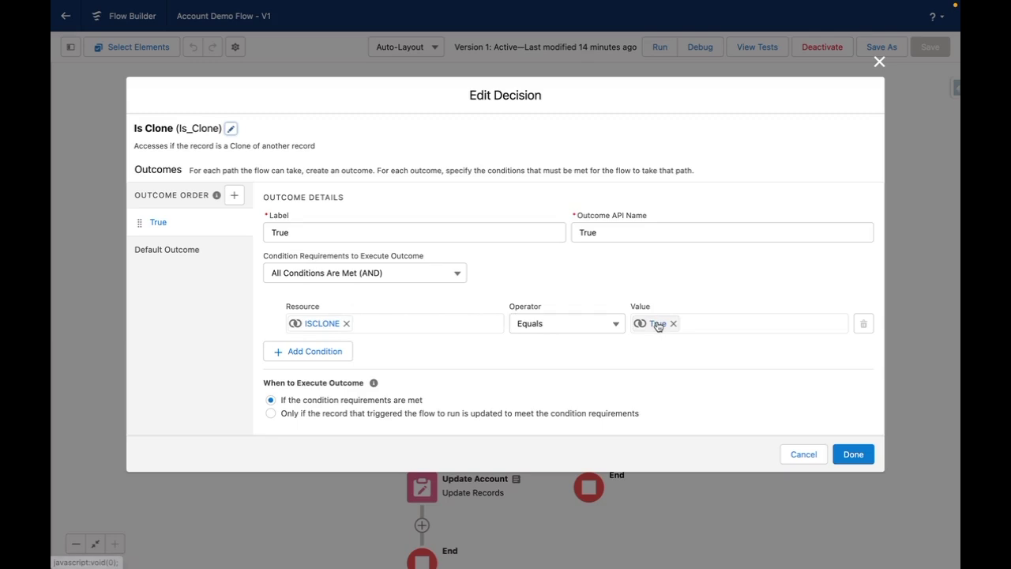
pyautogui.click(852, 454)
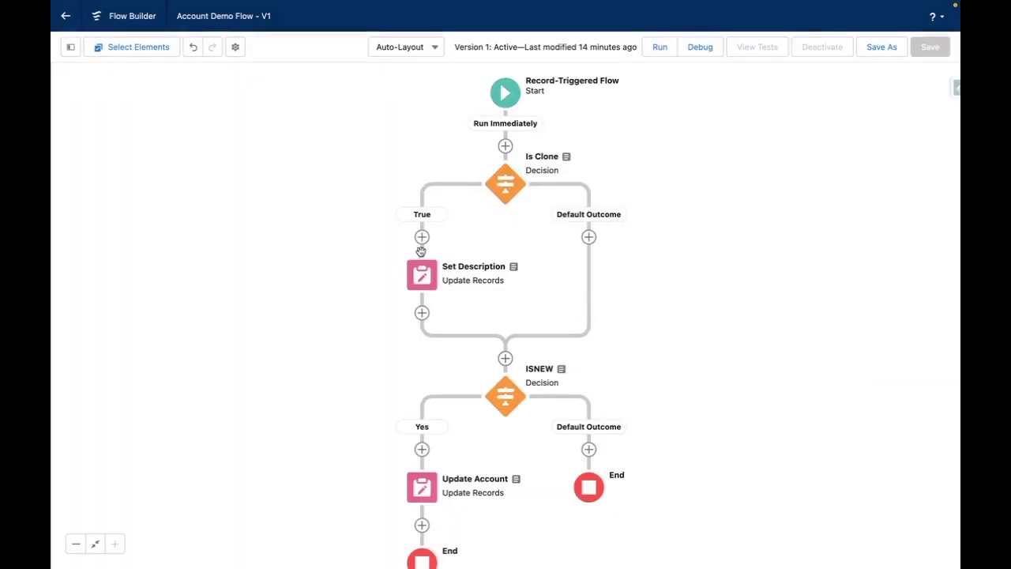
pyautogui.click(420, 274)
pyautogui.doubleClick(420, 275)
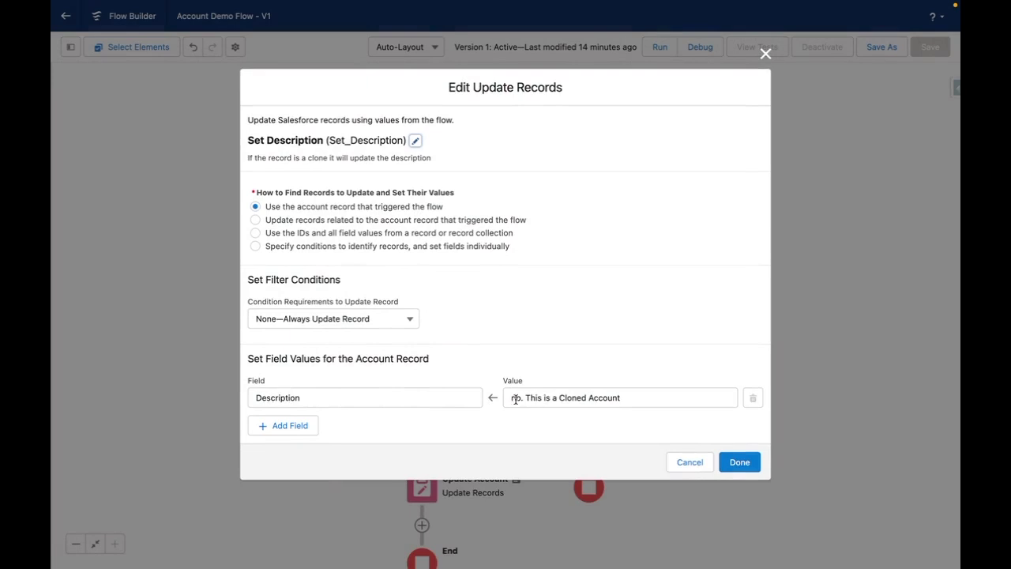
pyautogui.click(623, 397)
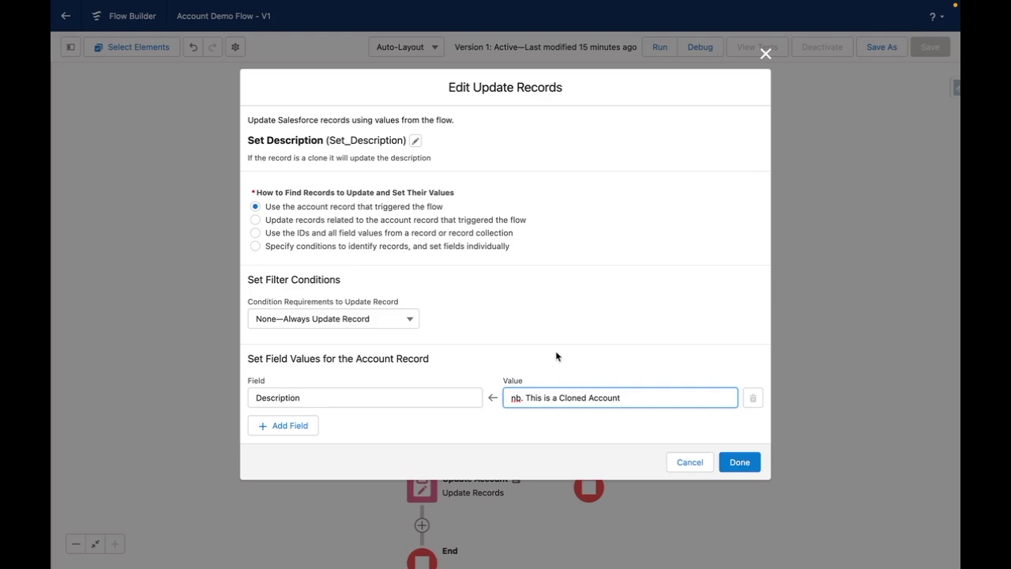
pyautogui.click(689, 462)
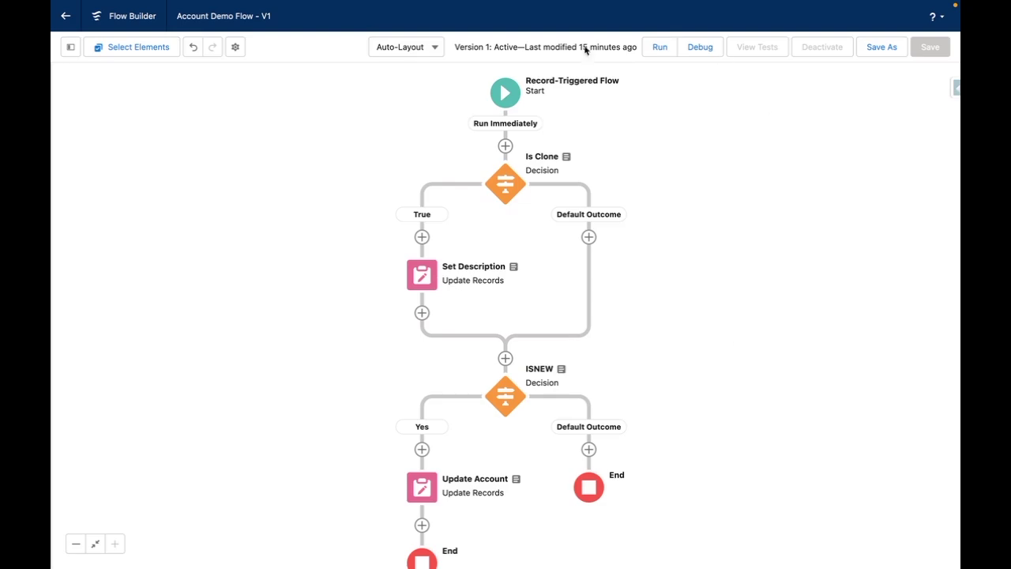
# Review the ISNEW decision without changes, then open the Update Account element's settings
pyautogui.moveTo(658, 345); pyautogui.dragTo(647, 285)
pyautogui.click(505, 335)
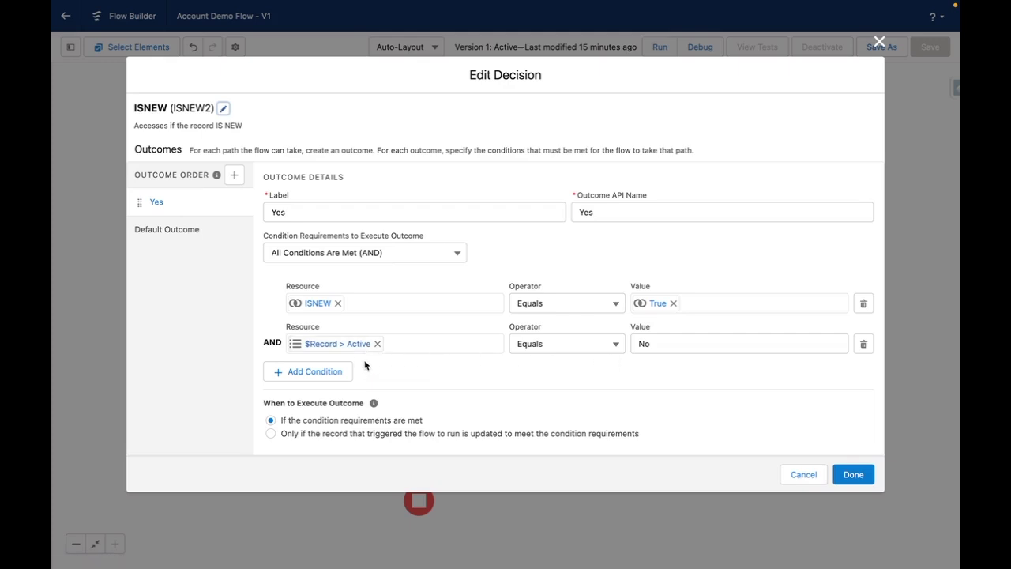
pyautogui.click(809, 471)
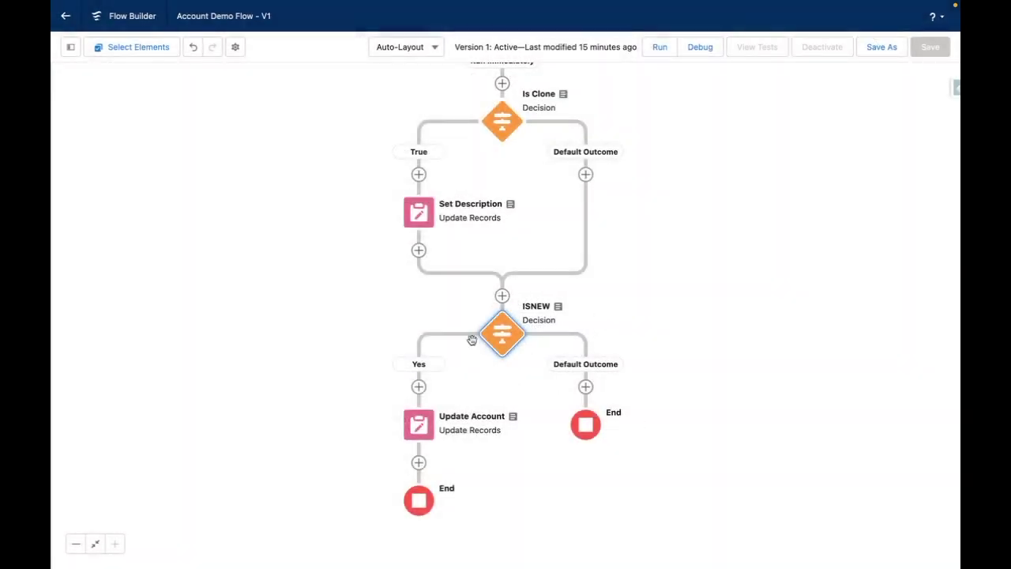
pyautogui.doubleClick(407, 427)
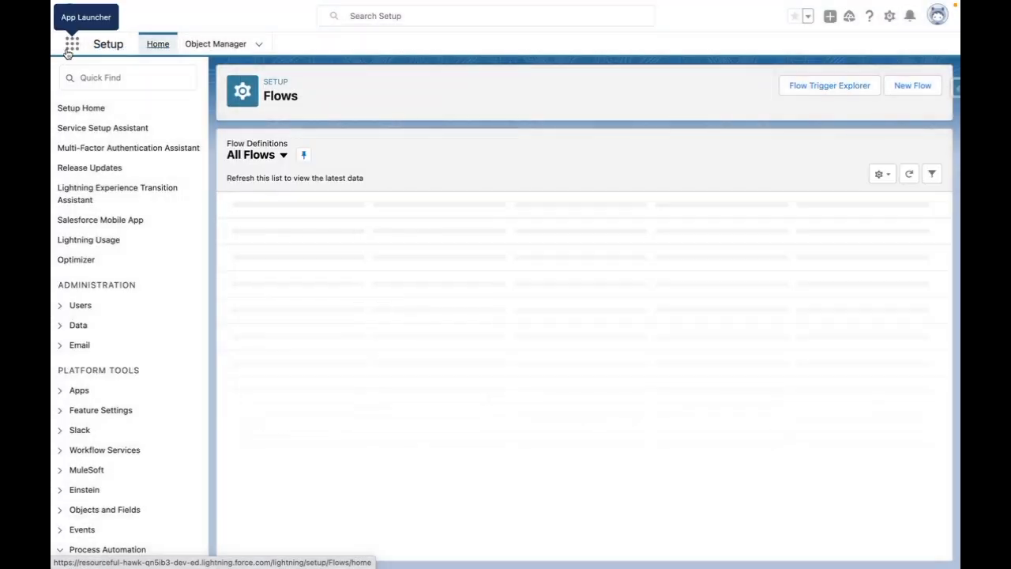
# Switch to the Sales app by searching 'sal' in the App Launcher, then show Accounts
pyautogui.click(71, 46)
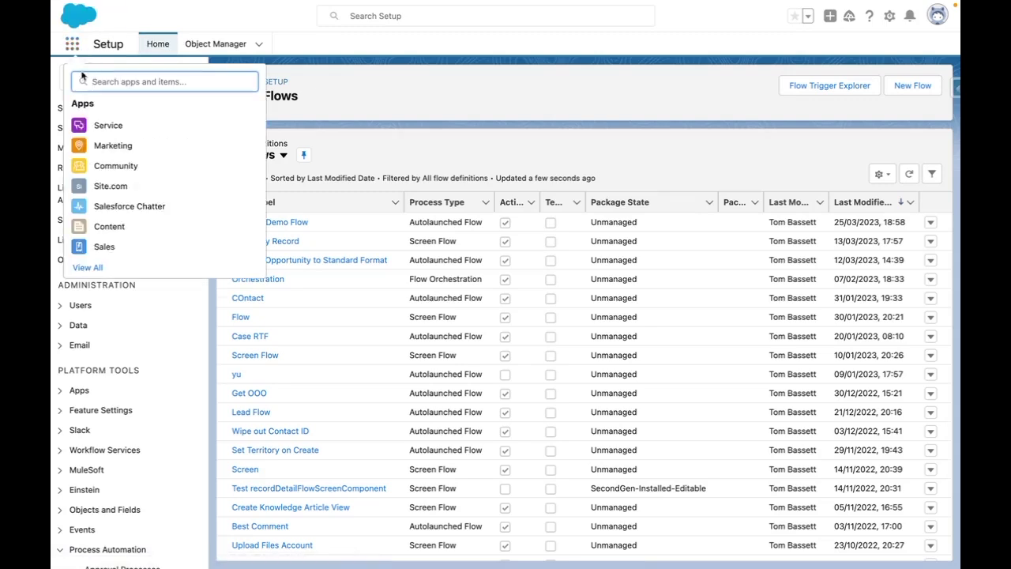
pyautogui.write('s')
pyautogui.press('BackSpace')
pyautogui.write('sal')
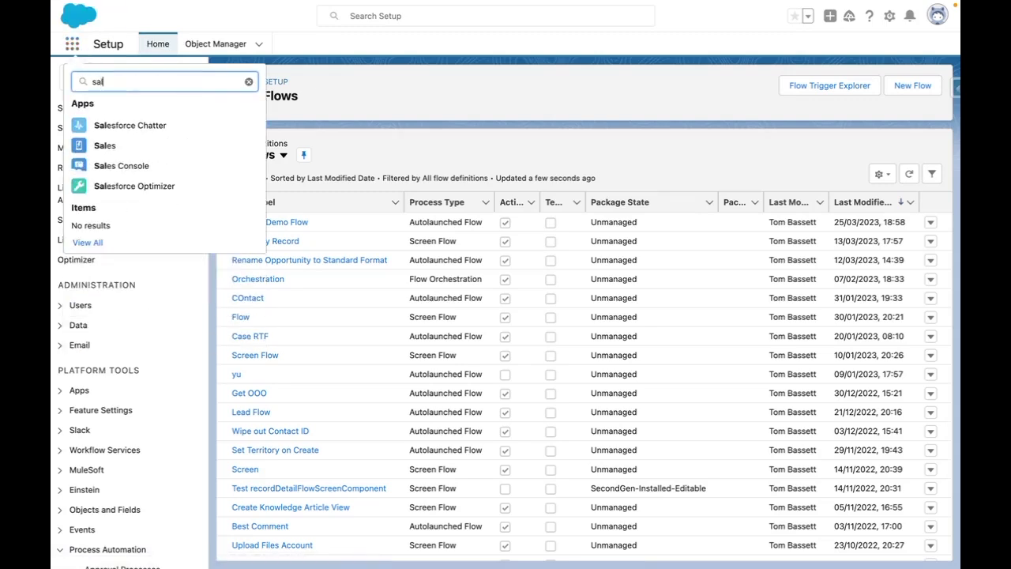
pyautogui.click(102, 154)
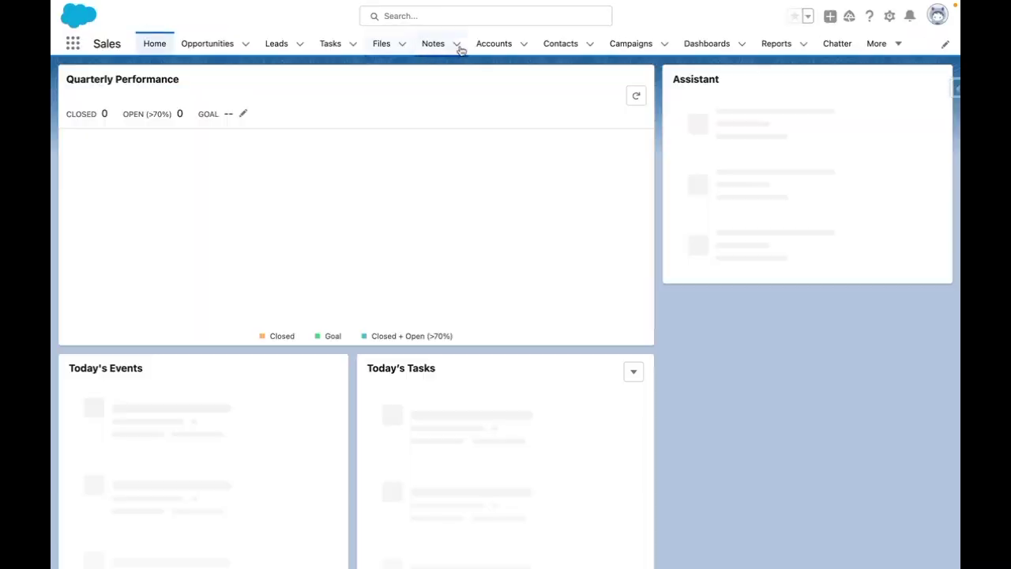
pyautogui.click(496, 45)
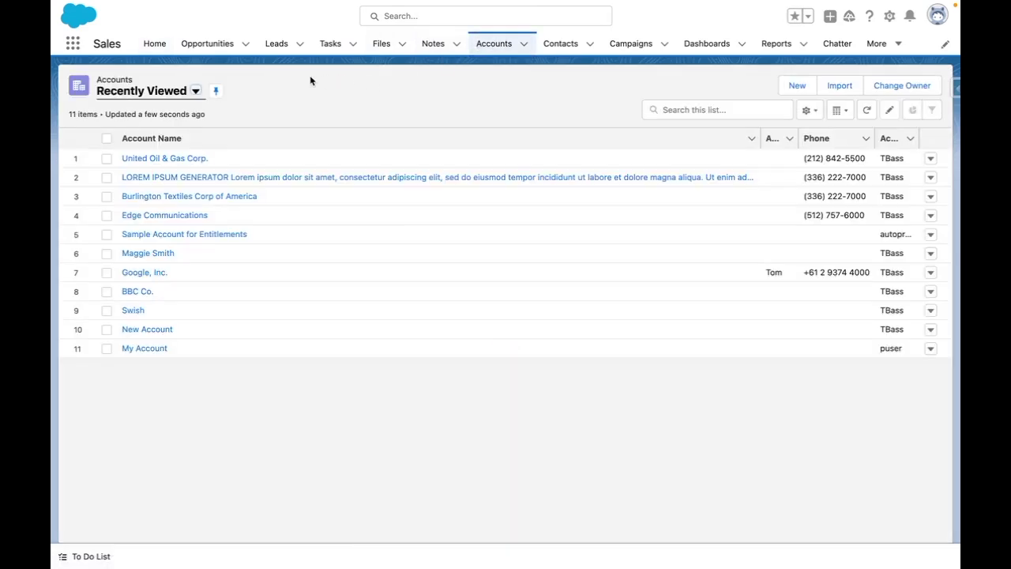
# Open United Oil & Gas Corp. and confirm its Active field reads No and its Description
pyautogui.click(154, 161)
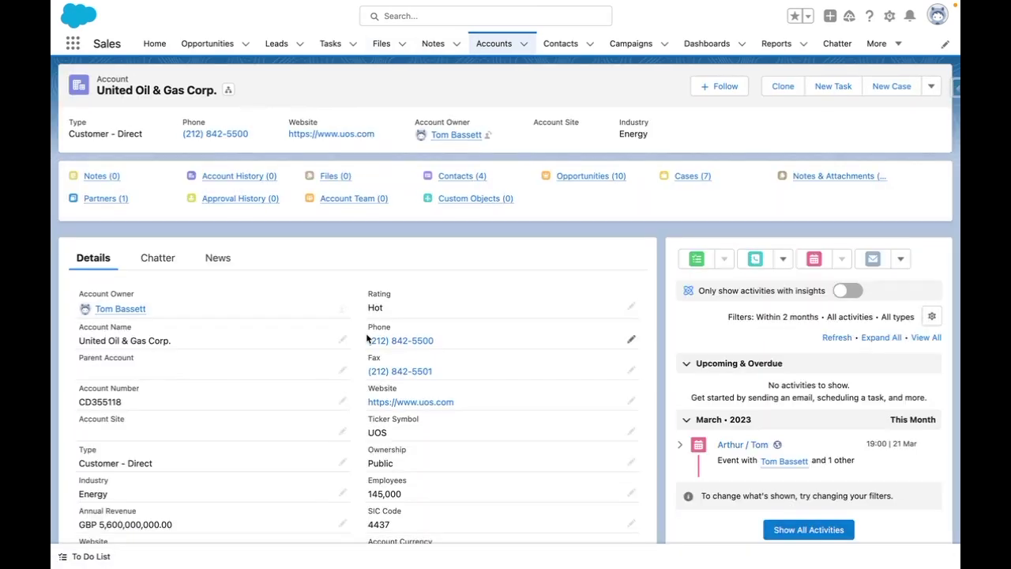
pyautogui.scroll(-5, 366, 338)
pyautogui.scroll(-5, 366, 333)
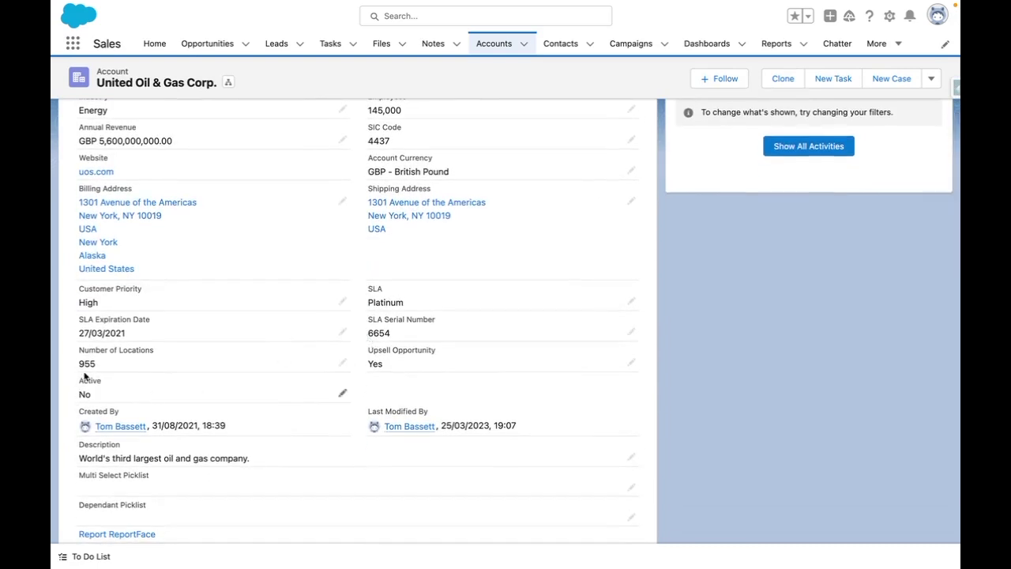
pyautogui.scroll(-1, 227, 385)
pyautogui.scroll(-2, 228, 385)
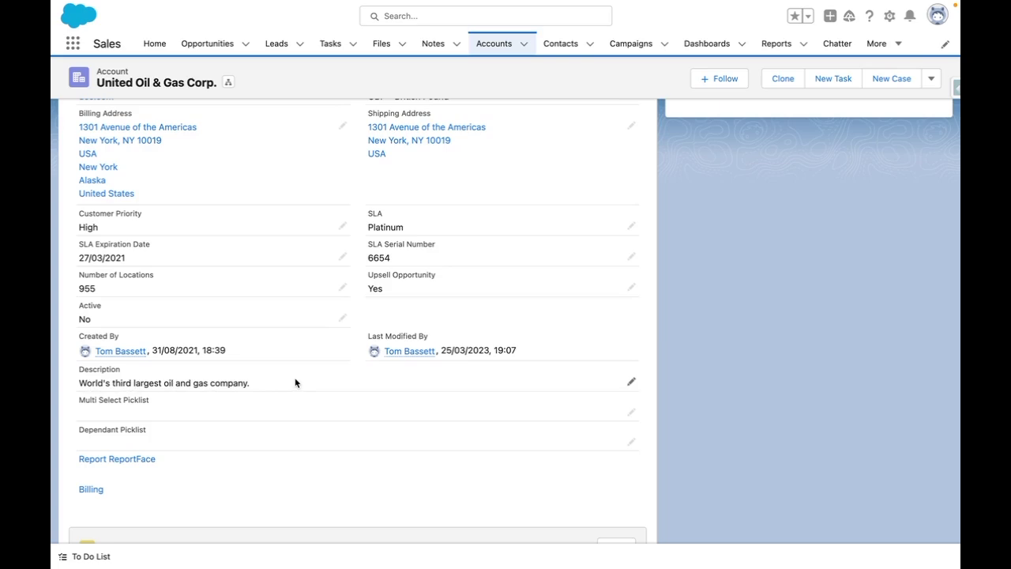
pyautogui.scroll(1, 295, 383)
pyautogui.scroll(6, 296, 383)
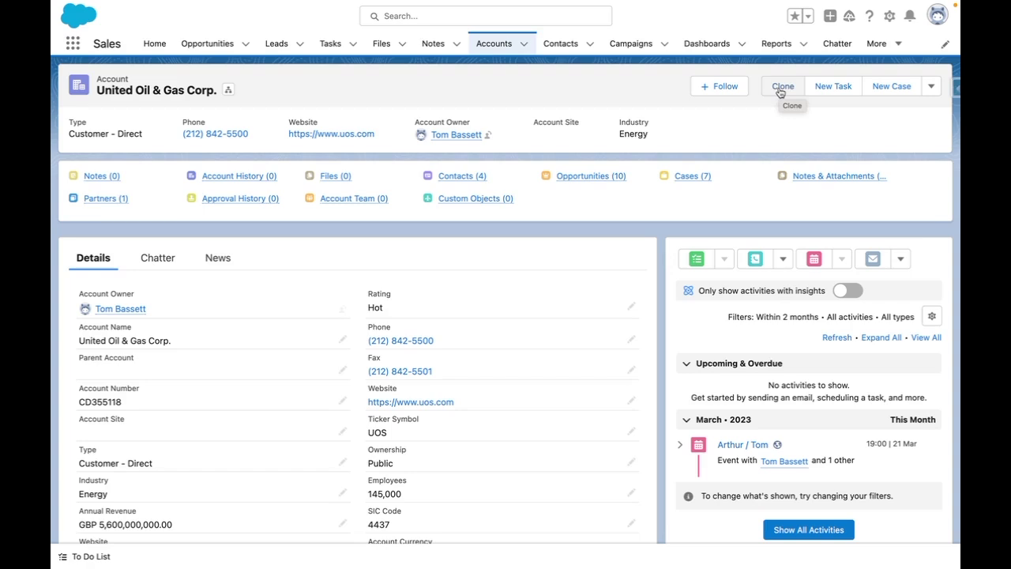
# Clone and save United Oil & Gas Corp., confirming Active Yes and 'nb. This is a Cloned Account'
pyautogui.click(779, 89)
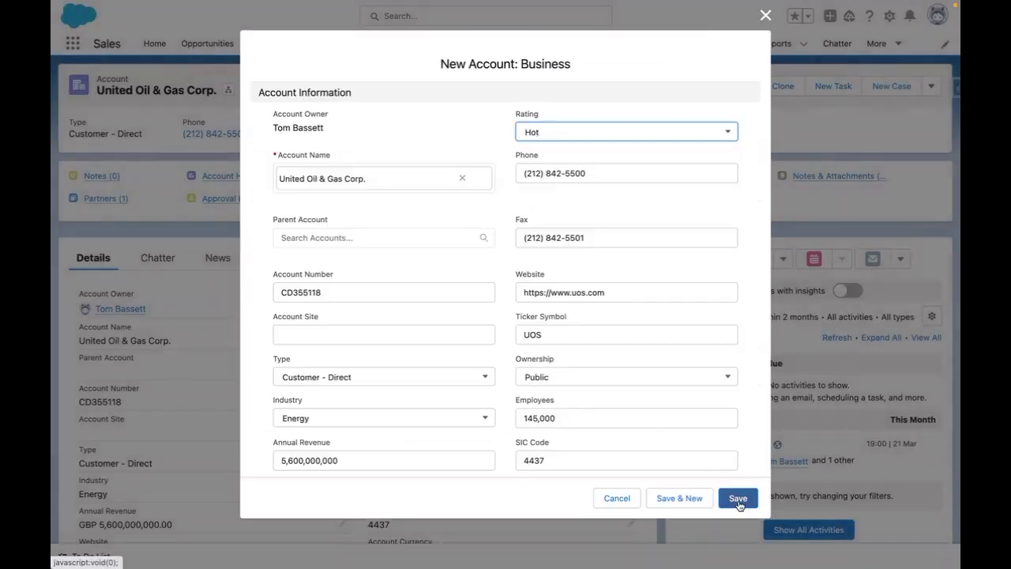
pyautogui.click(739, 500)
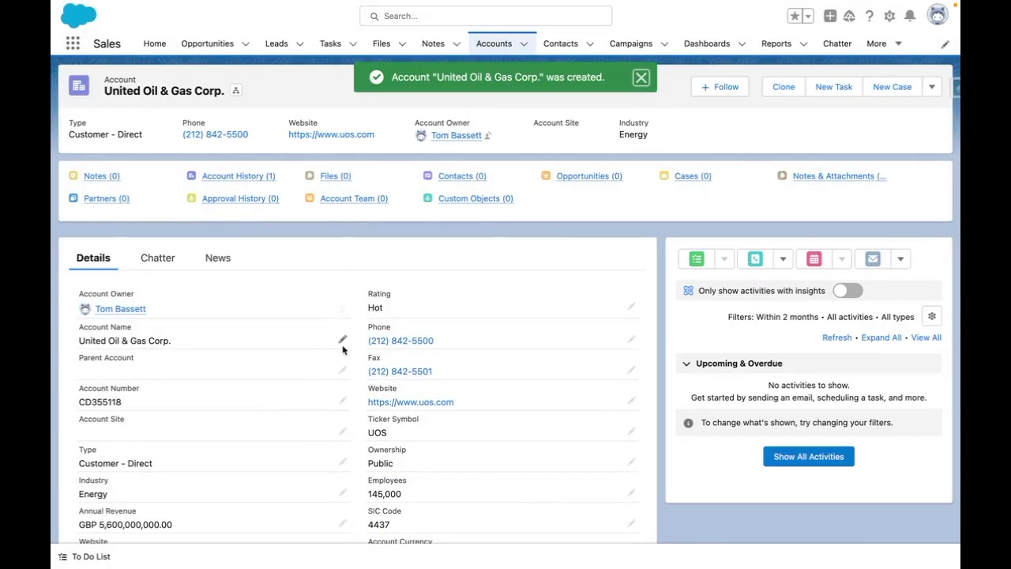
pyautogui.scroll(-3, 343, 345)
pyautogui.scroll(-3, 344, 350)
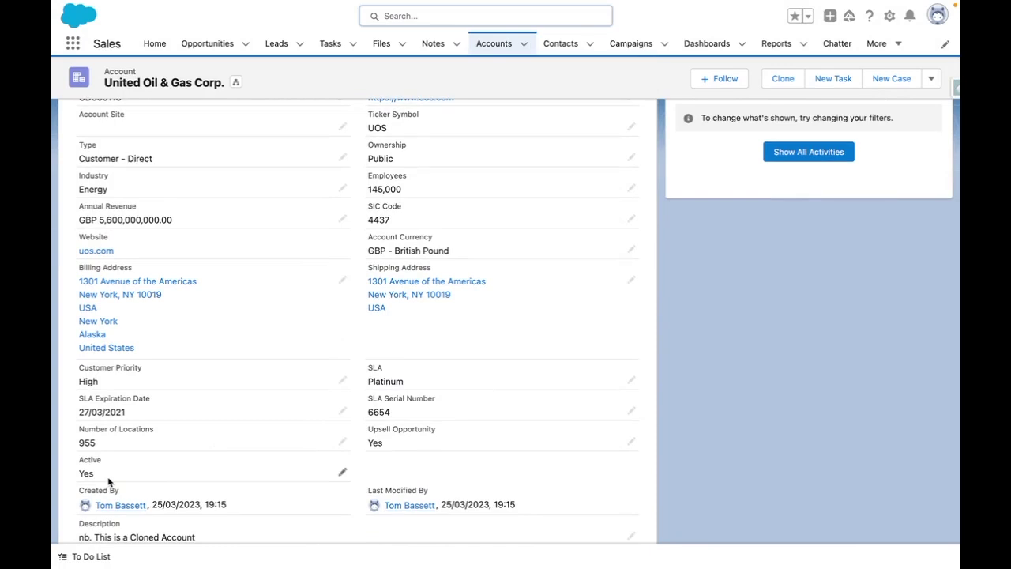
pyautogui.scroll(-5, 108, 480)
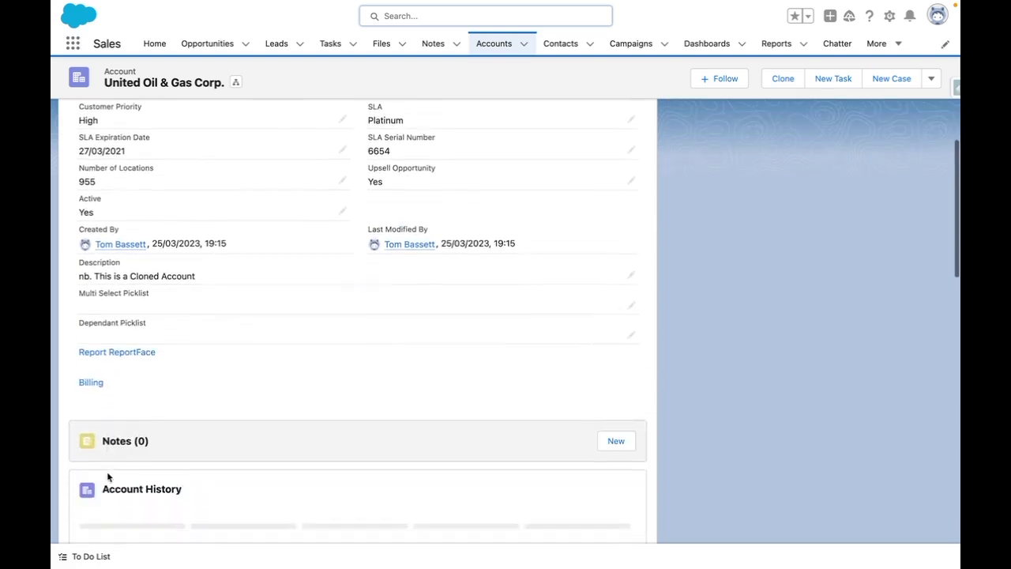
pyautogui.scroll(5, 108, 476)
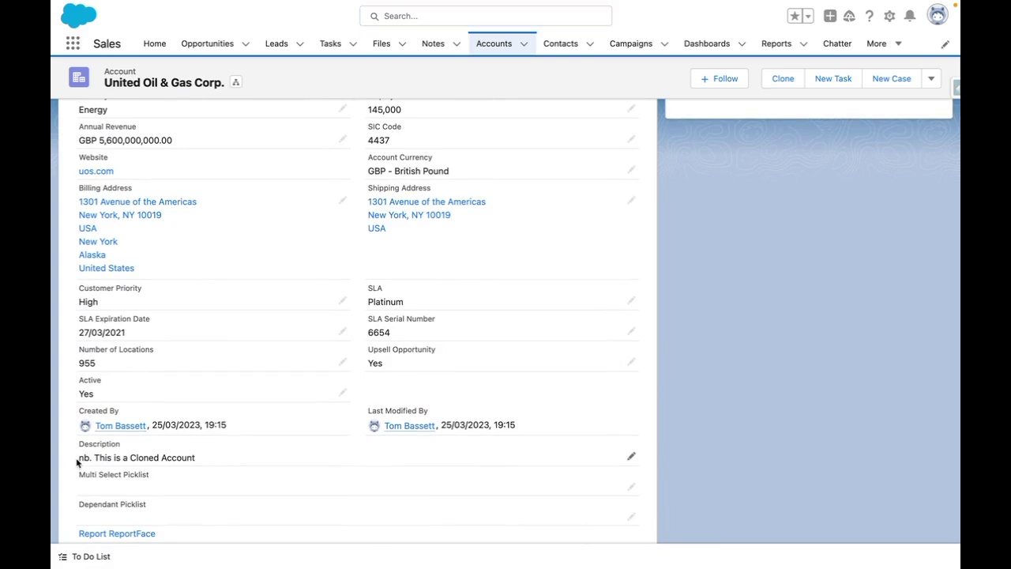
pyautogui.moveTo(77, 463); pyautogui.dragTo(196, 459)
pyautogui.click(735, 430)
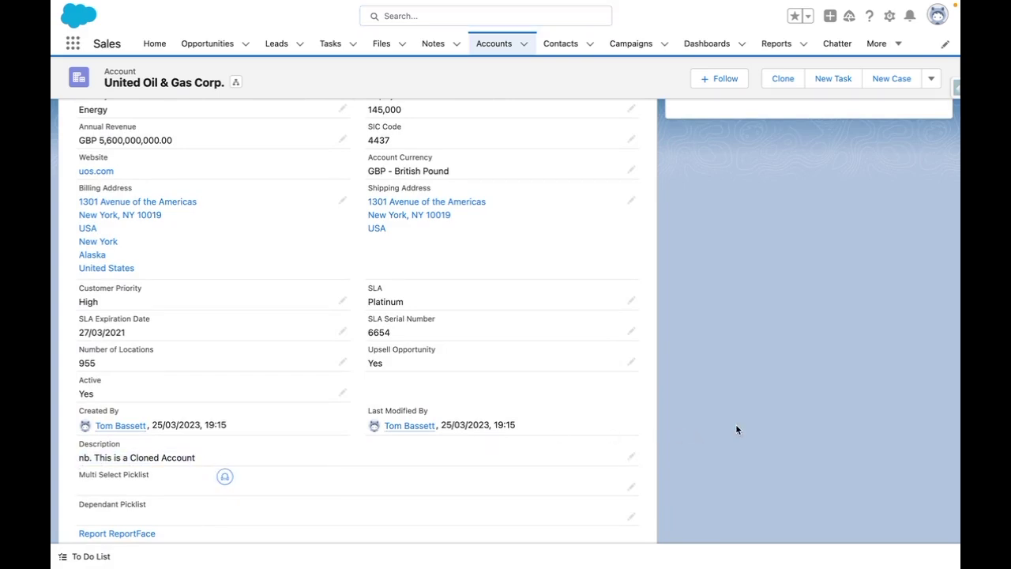